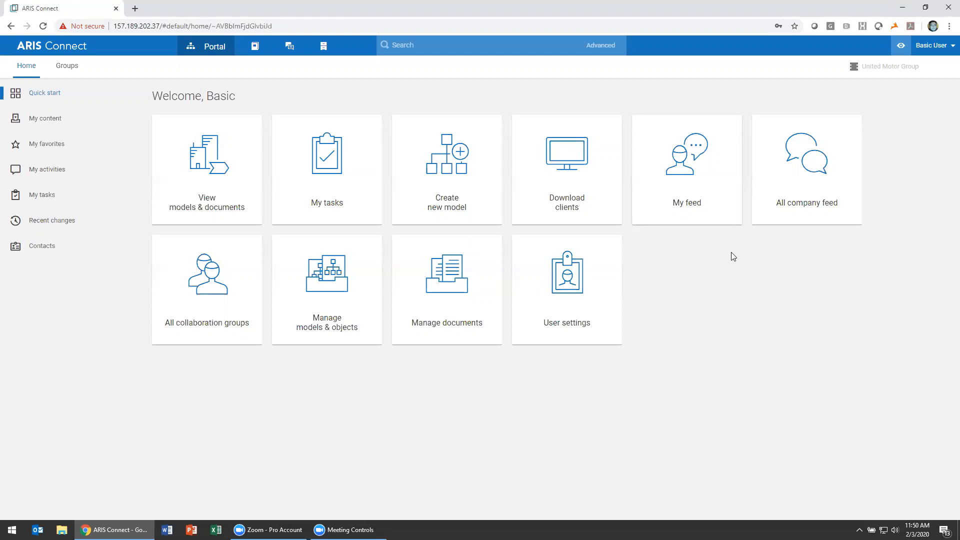
Create a new model named Test with the model type EPC in the Main group
click(481, 143)
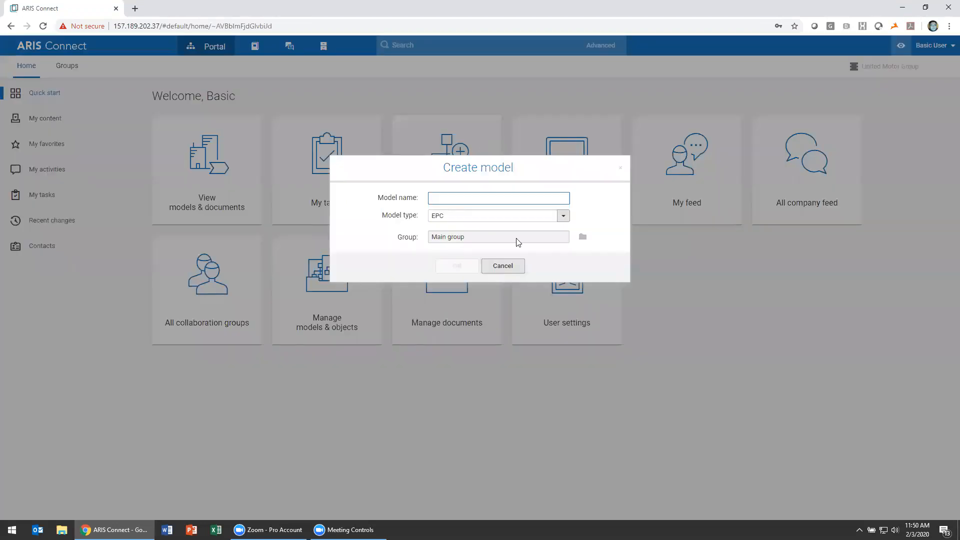
click(566, 215)
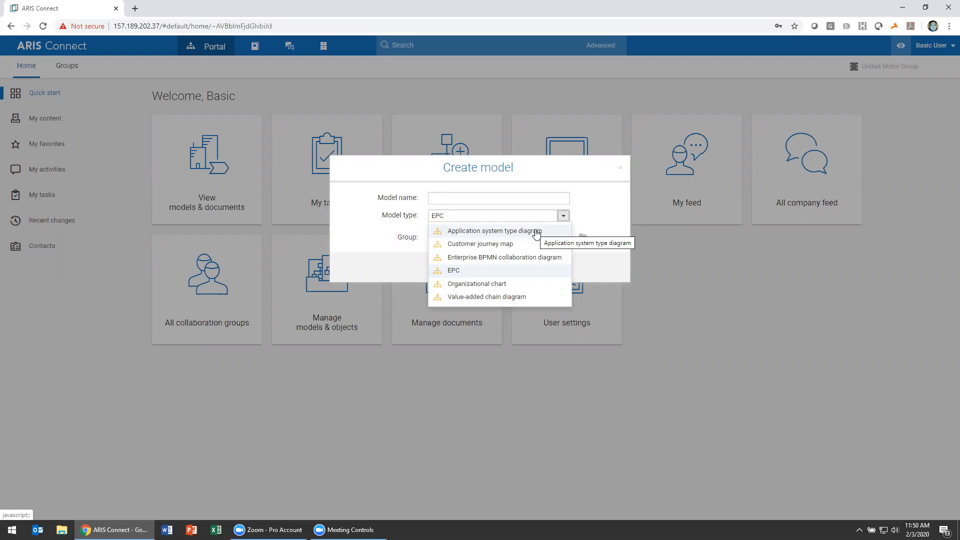
click(511, 274)
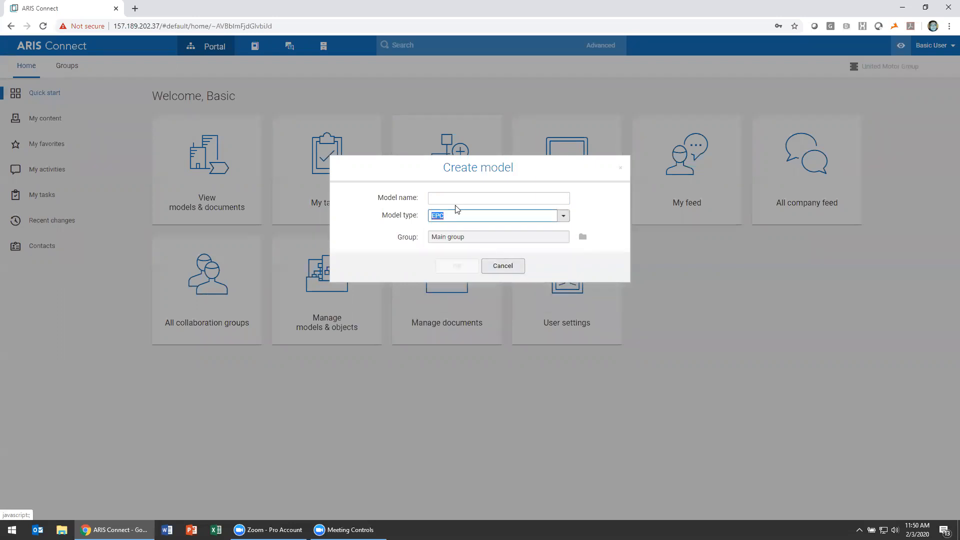
click(461, 200)
text(Test)
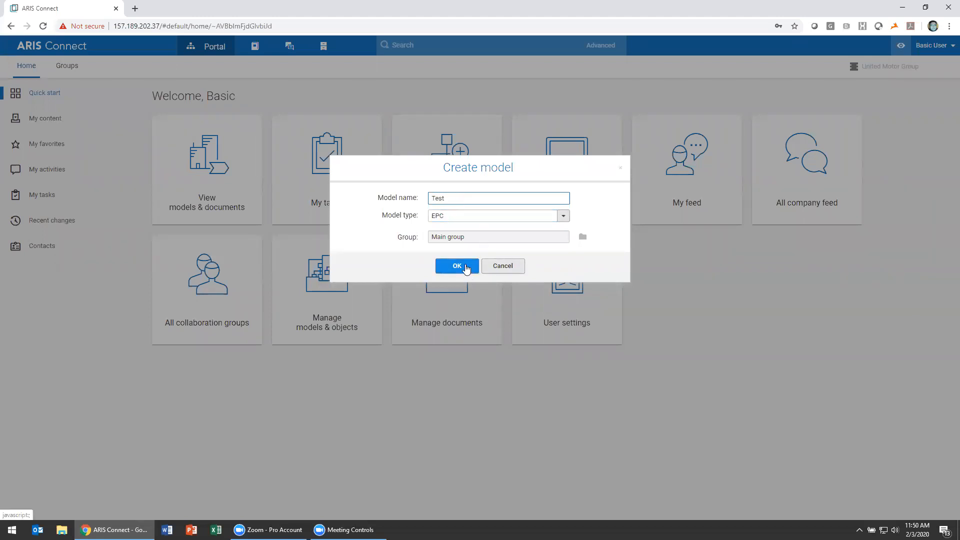
click(457, 266)
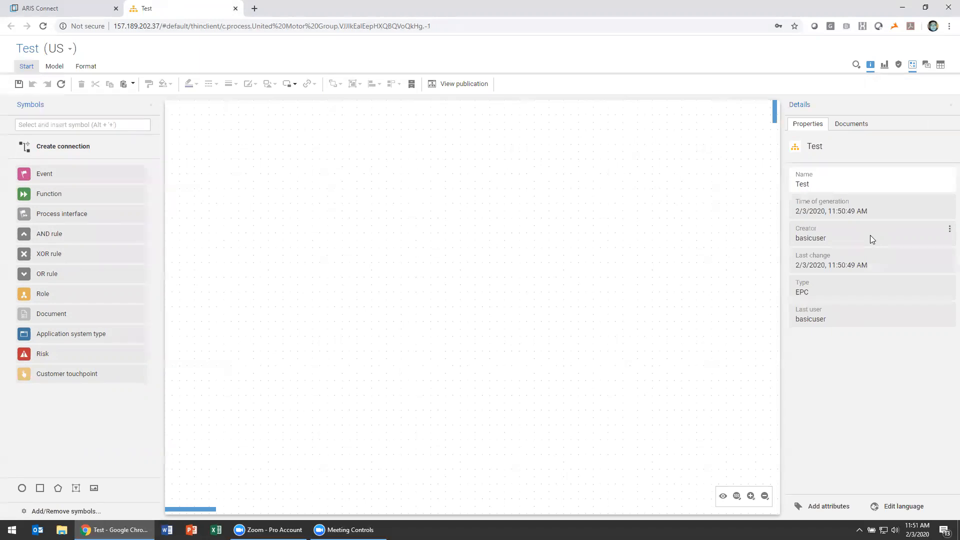
Place an event near the top centre of the canvas and name it Start The Process
drag(100, 173, 428, 143)
text(Start THe Process)
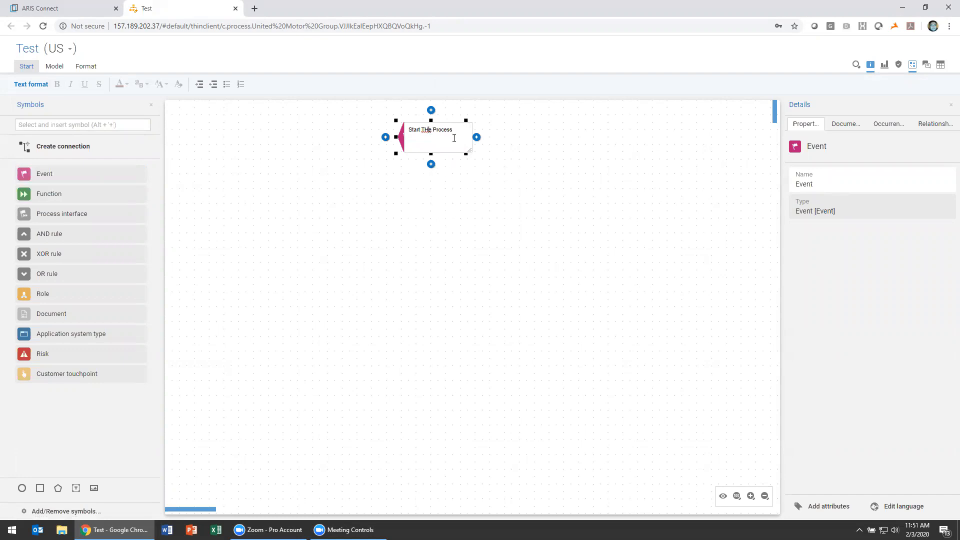
click(489, 169)
click(443, 150)
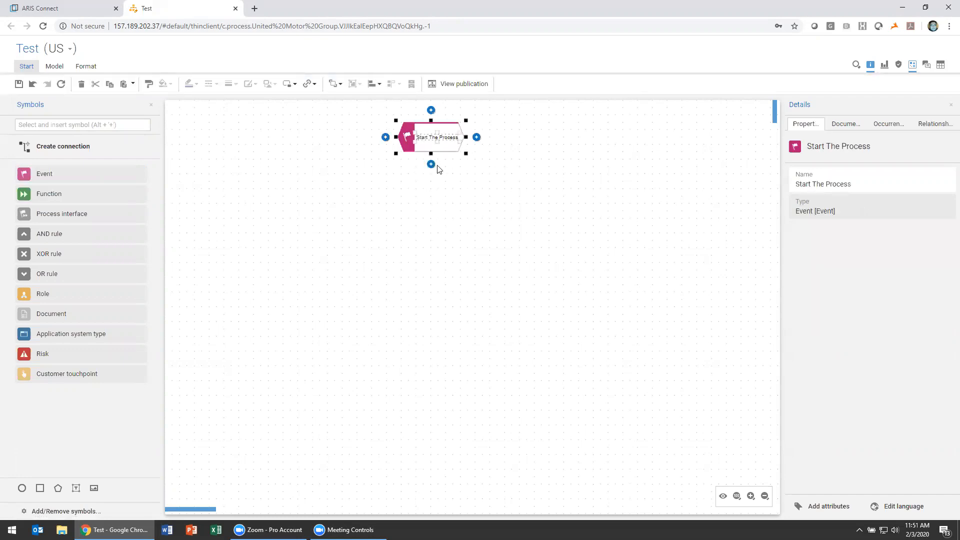
Add a connected function below the start event and place a second function directly beneath it
click(431, 165)
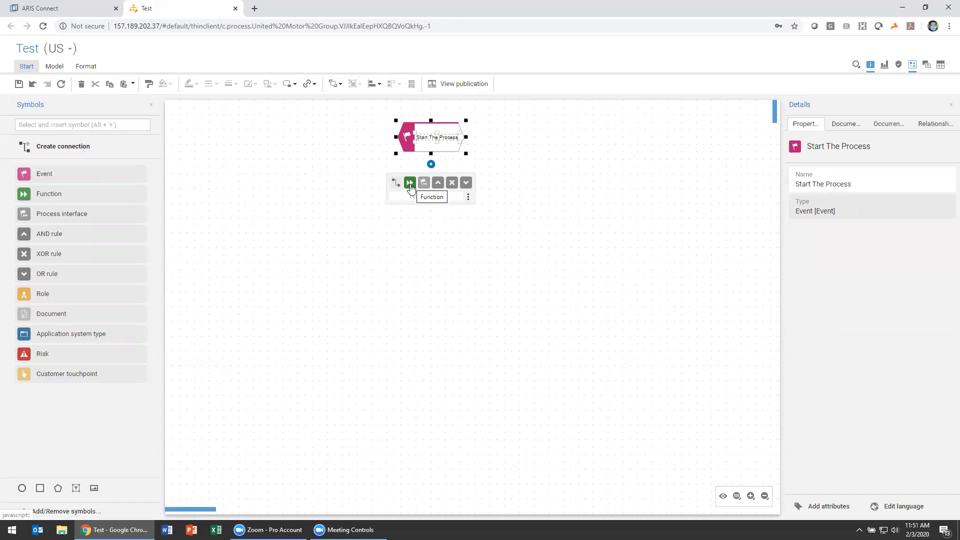
click(410, 183)
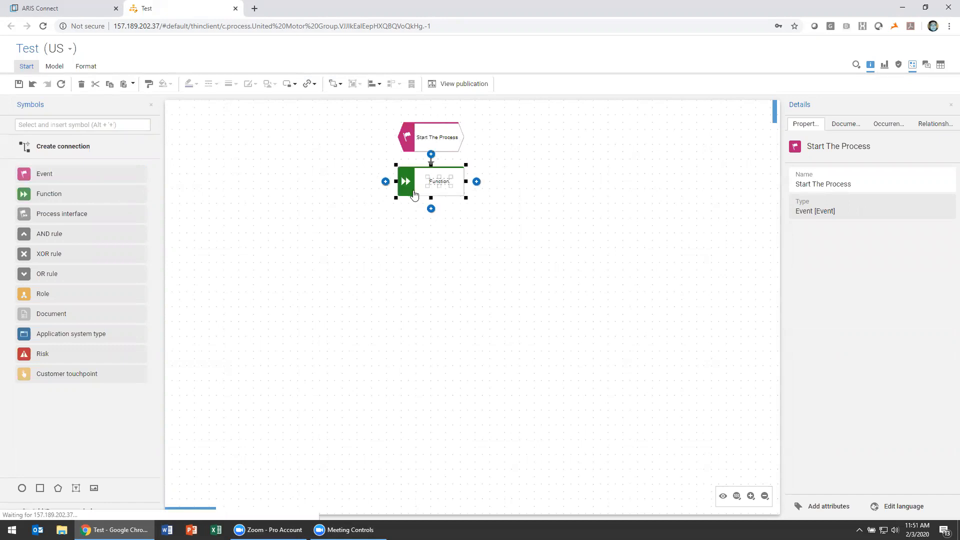
click(330, 208)
drag(58, 189, 440, 227)
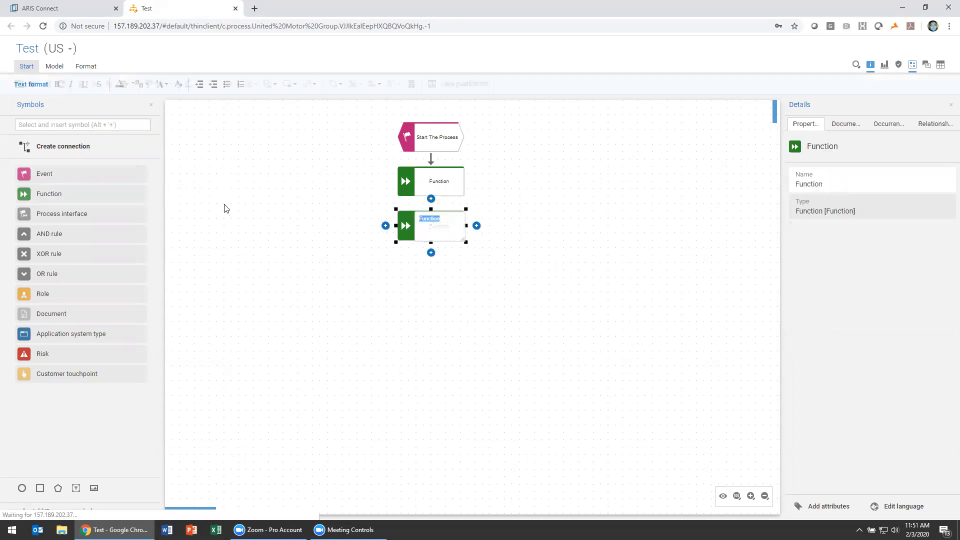
Add a role beside the lower function with a "carries out" connection, and connect the upper function to the lower one
drag(61, 300, 465, 228)
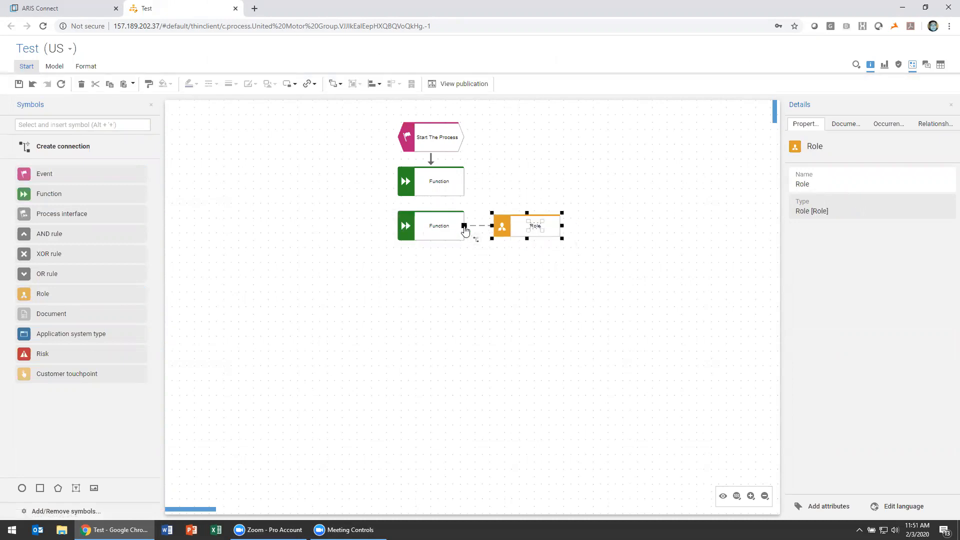
drag(464, 229, 465, 228)
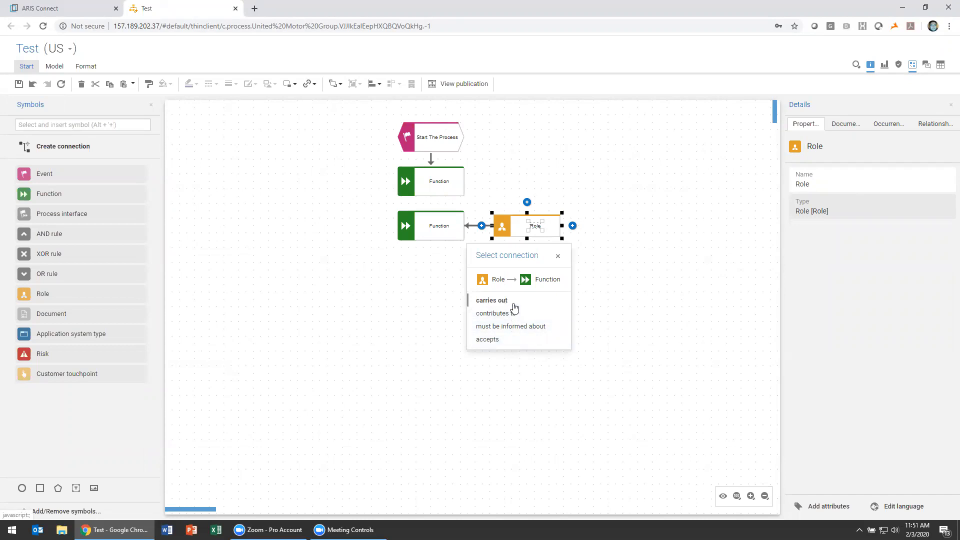
click(511, 302)
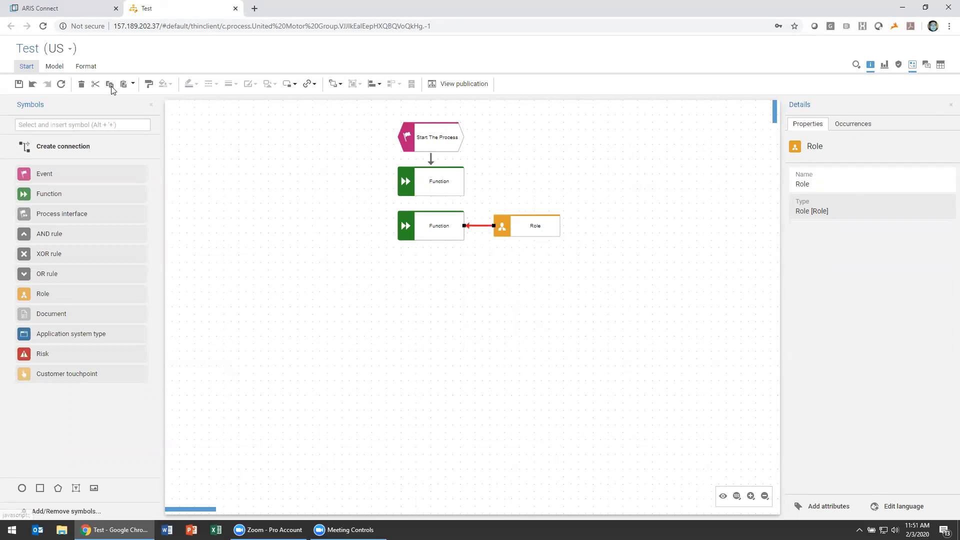
click(45, 157)
drag(434, 189, 431, 215)
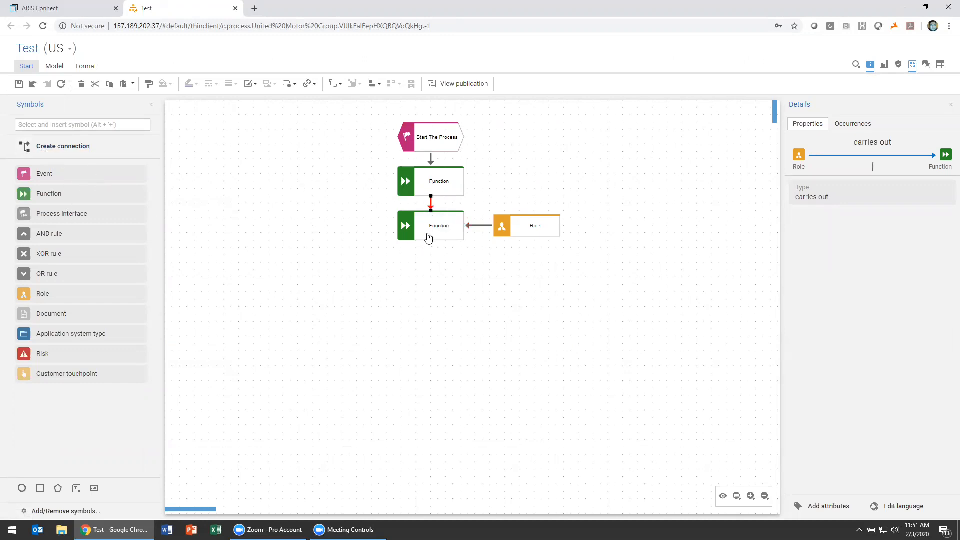
Rename the first function below the start event as Step 1
click(450, 188)
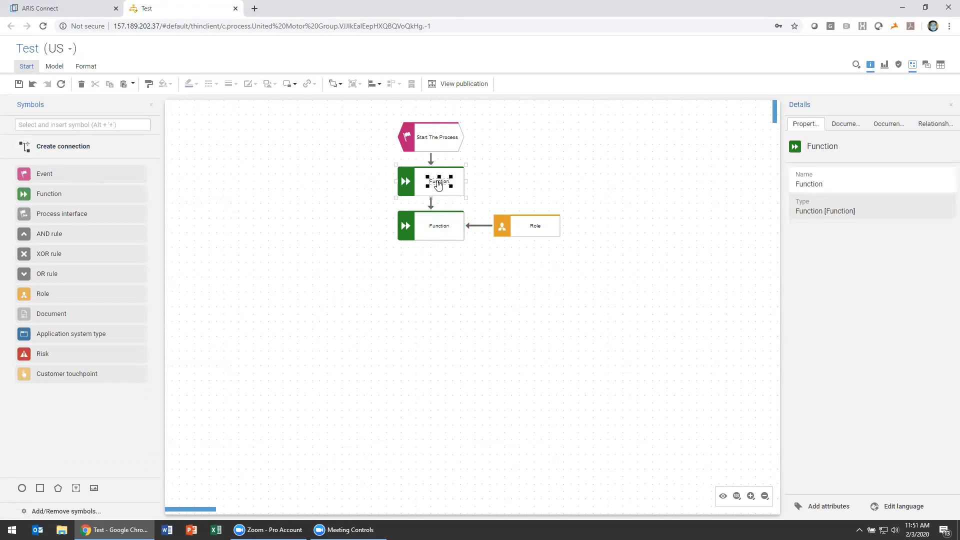
double_click(438, 180)
text(Step 1)
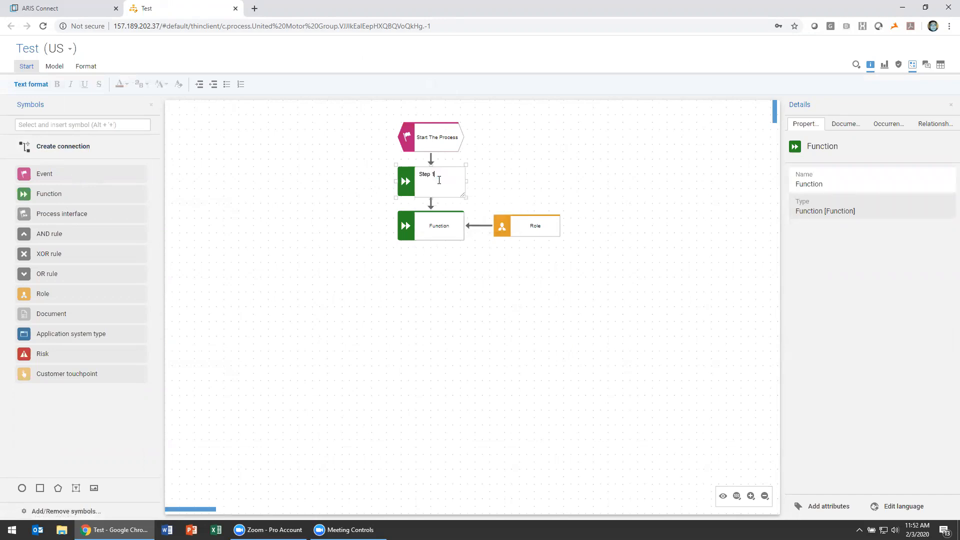
click(513, 152)
Add the Description/Definition attribute to the properties of the Step 1 function
click(431, 188)
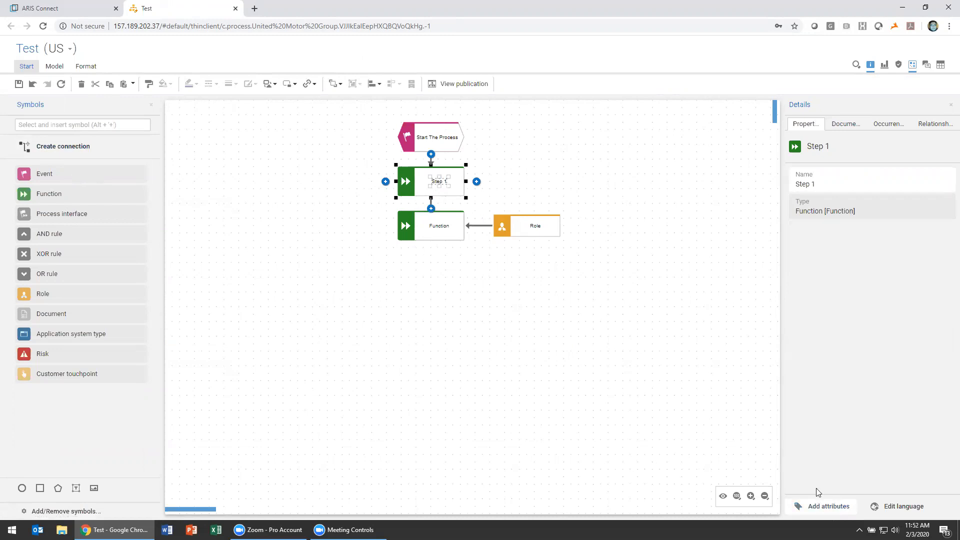
click(822, 507)
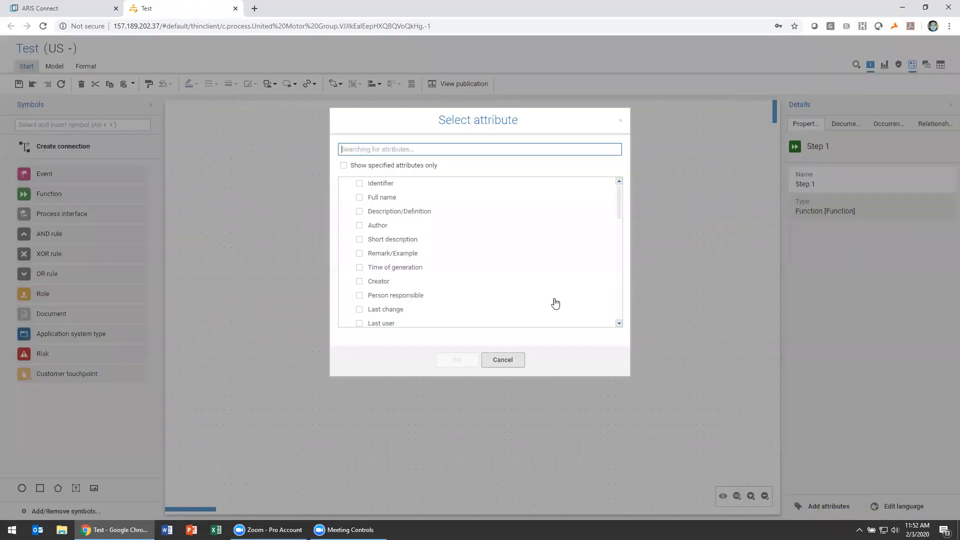
click(368, 214)
click(453, 359)
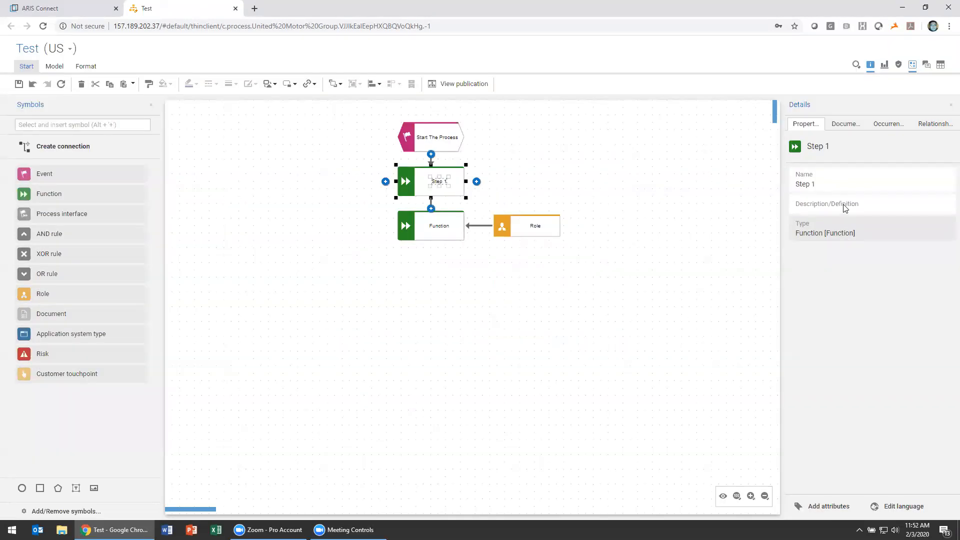
Enter "This is the first step!" as the description of Step 1
click(839, 206)
text(This is )
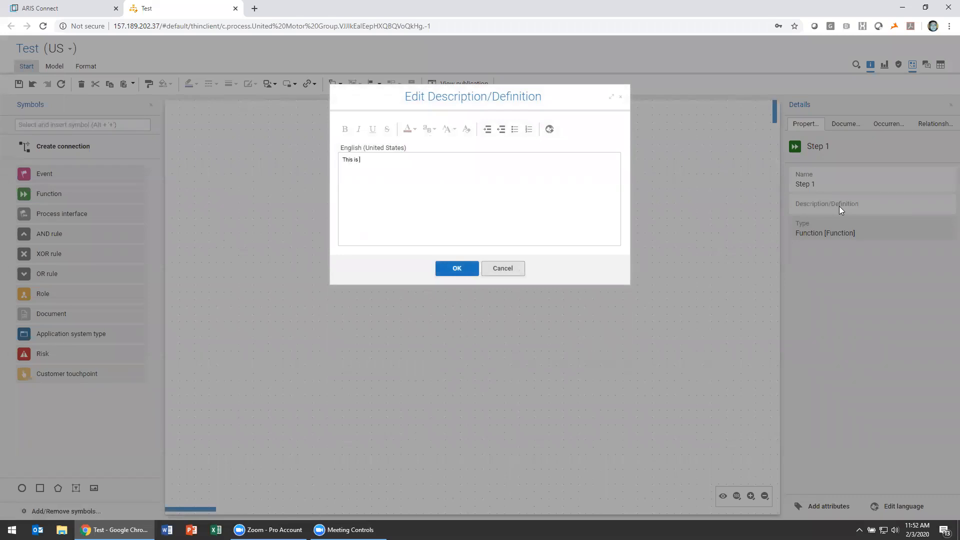
text(the first step!)
click(456, 272)
click(479, 293)
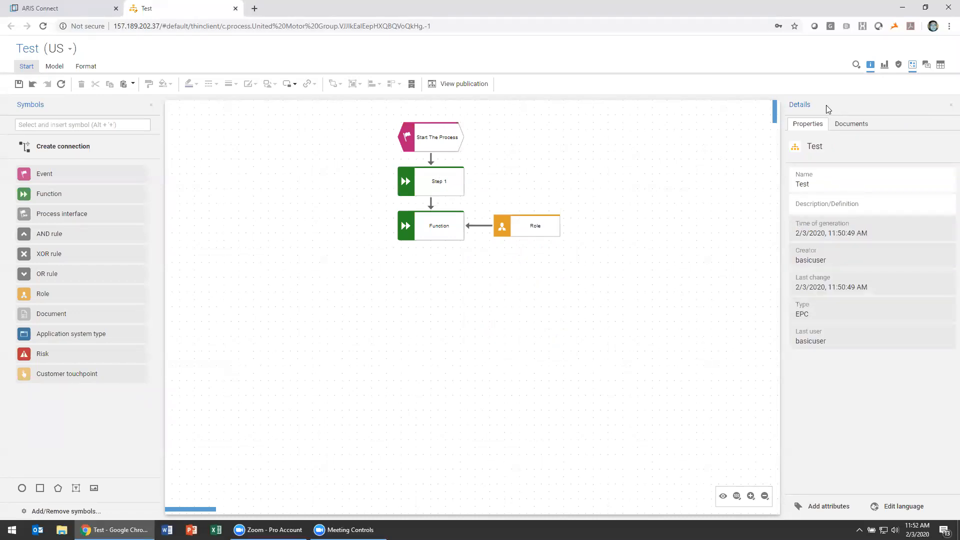
Show the model as a table and add a new function named Step 3 as the last row
click(941, 65)
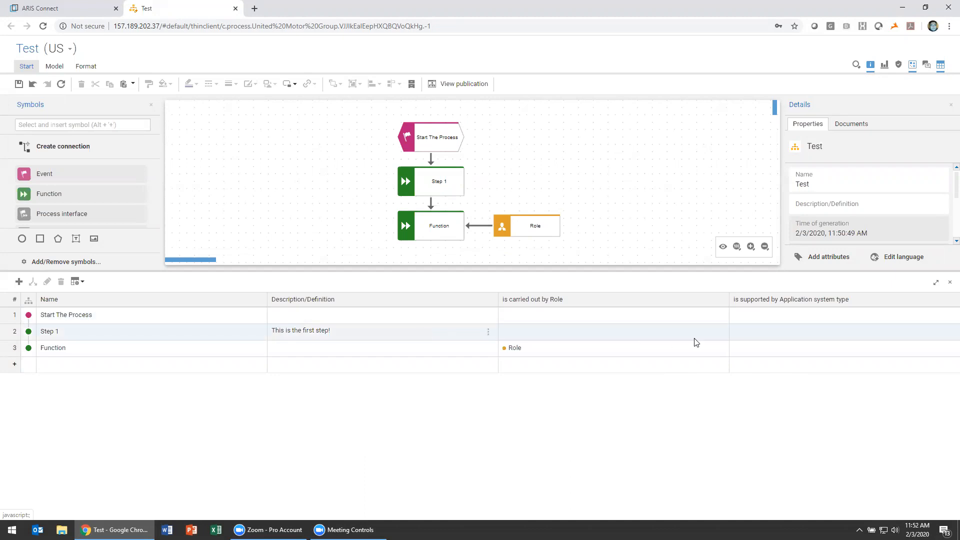
click(120, 363)
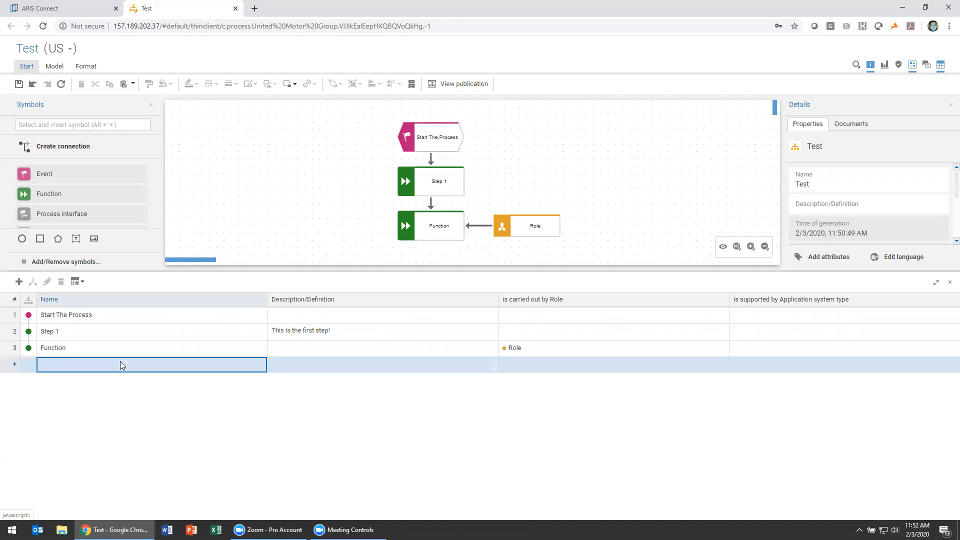
click(19, 281)
click(69, 264)
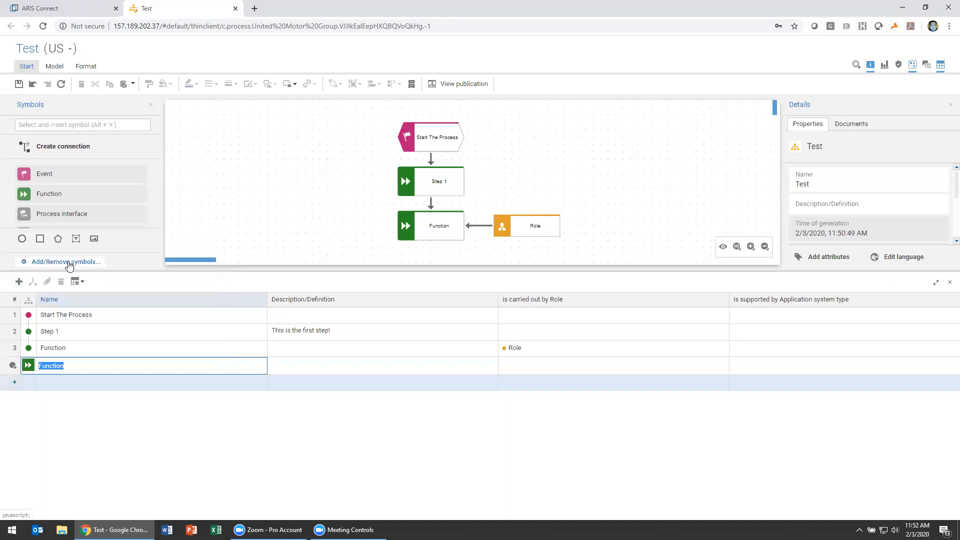
text(Step 3)
key(Return)
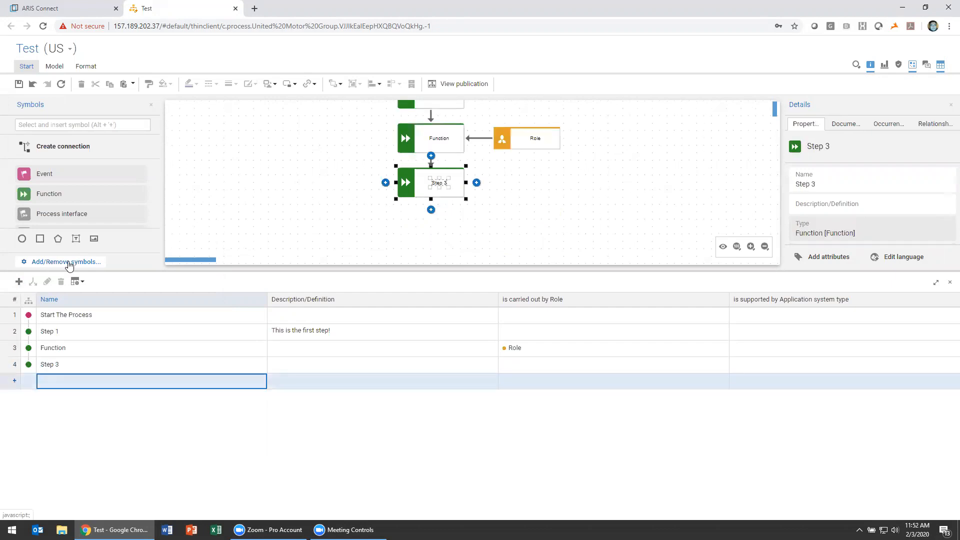
Assign the existing Accountant role as the one carrying out Step 3
click(540, 378)
click(540, 372)
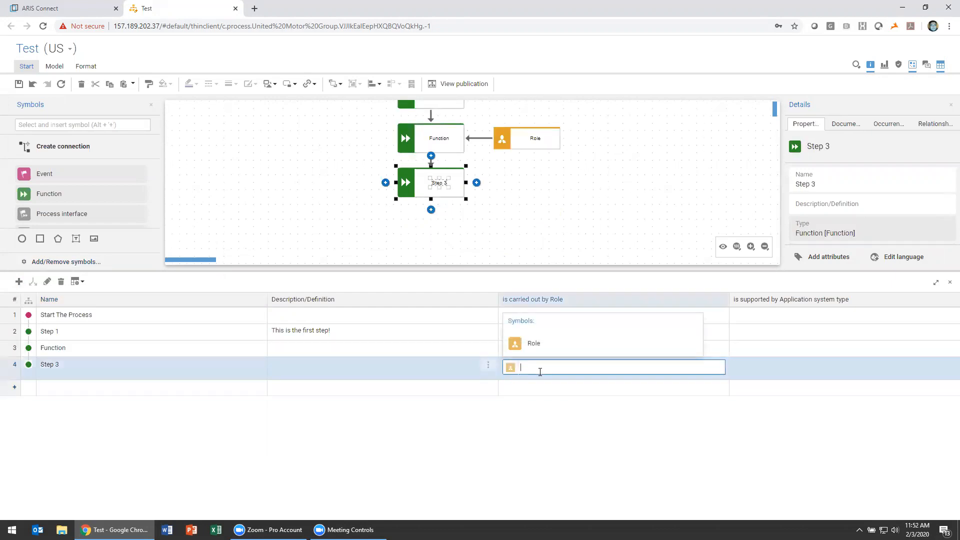
text(acc)
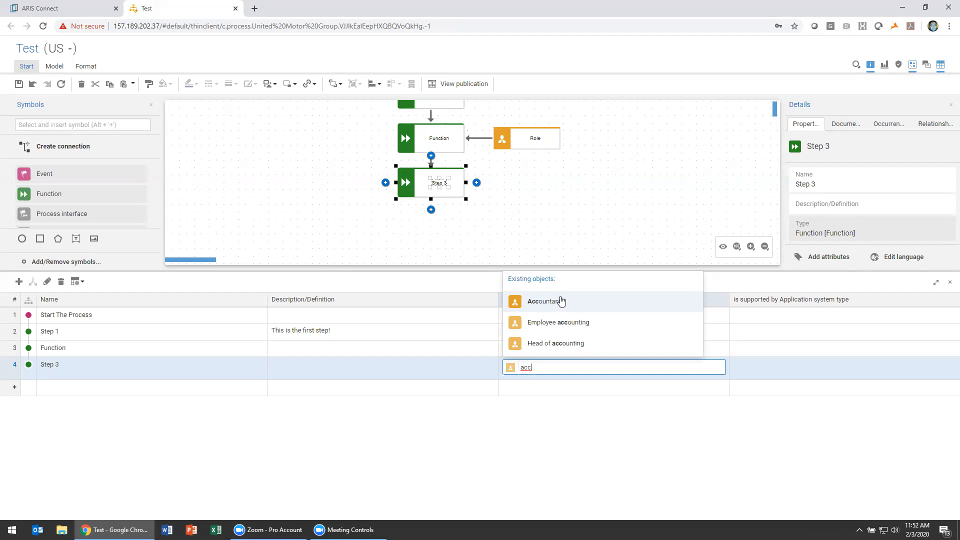
click(561, 300)
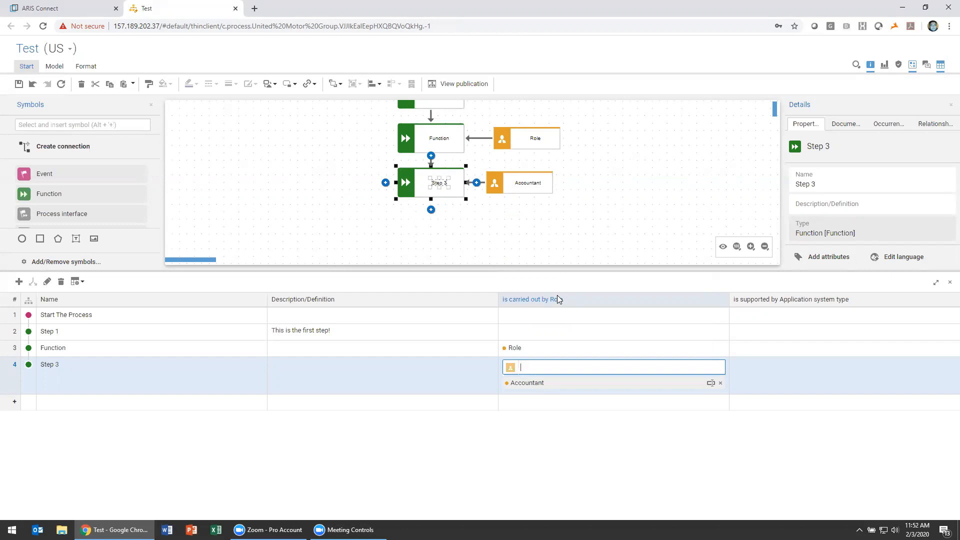
Assign the existing PRO-ORDER application system type as support for Step 3
click(763, 366)
text(PRO)
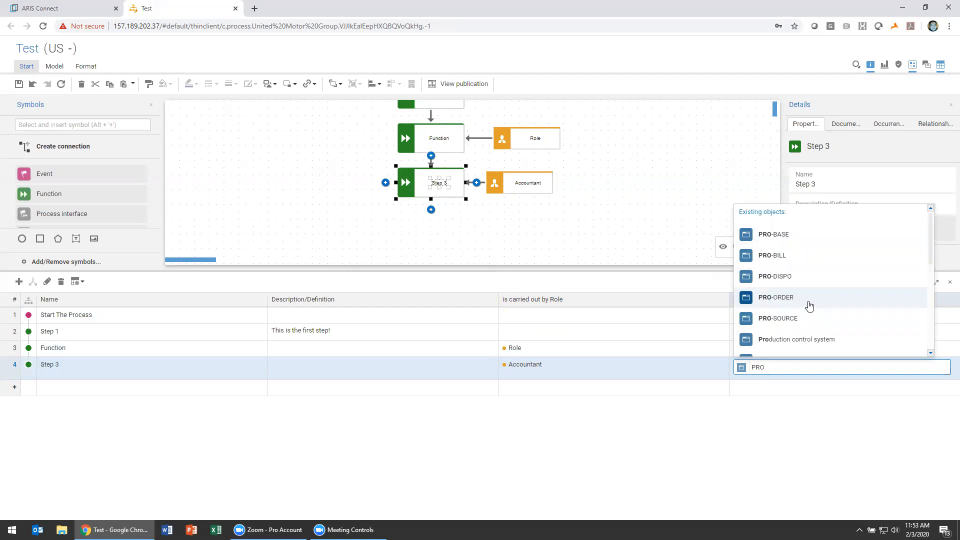
click(810, 302)
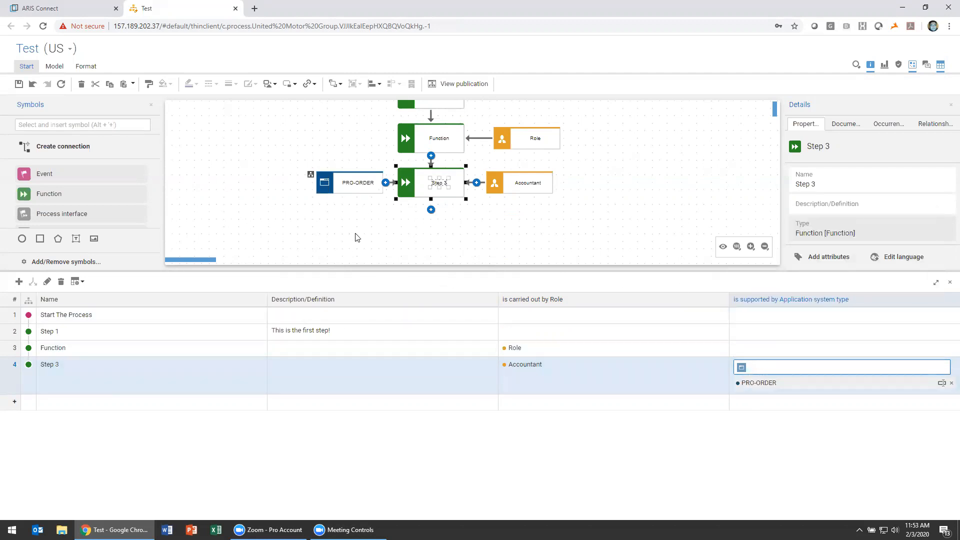
Add an event named End as a new table row after Step 3
click(64, 403)
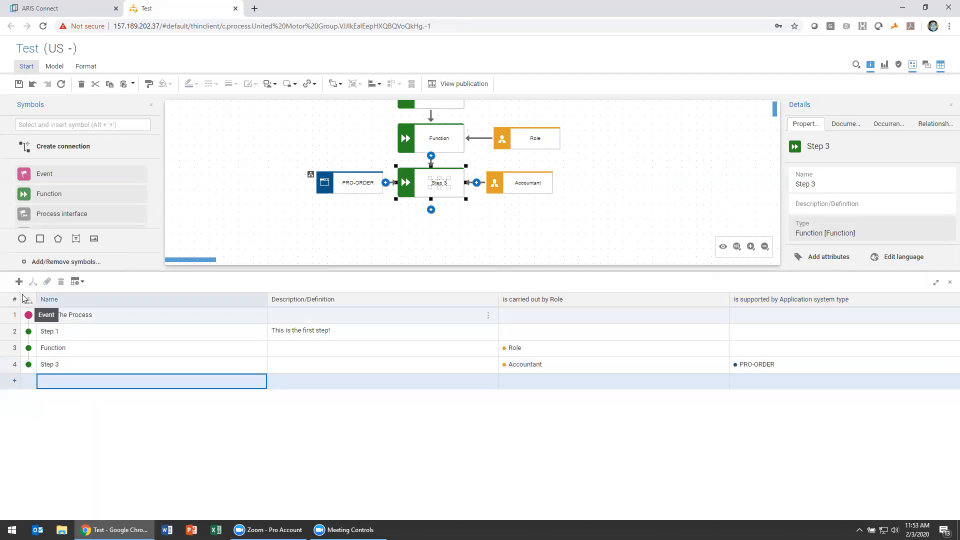
click(59, 375)
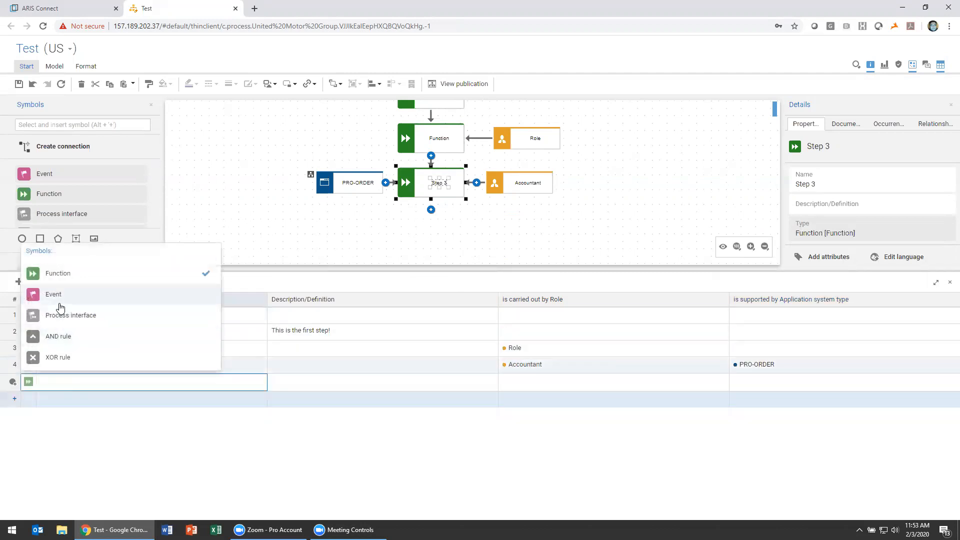
click(59, 295)
text(nd)
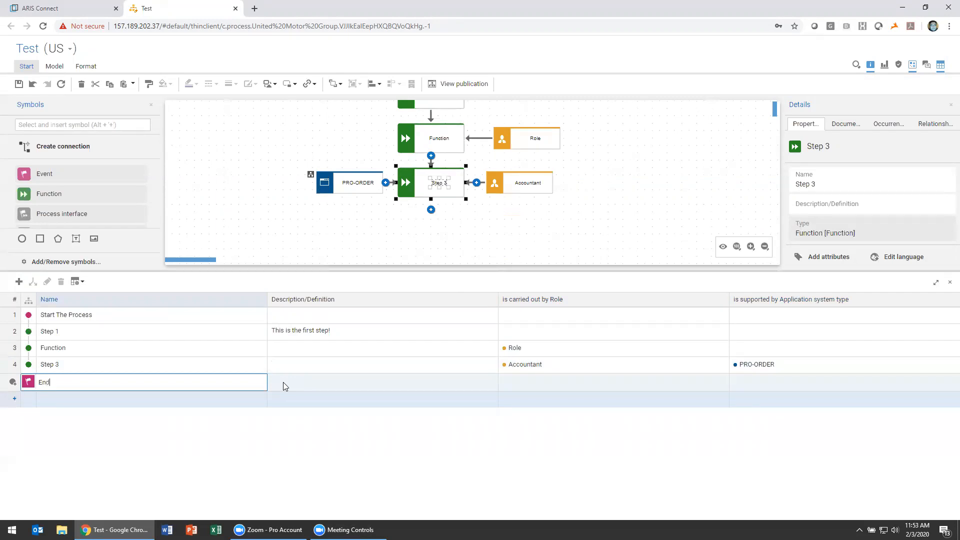
click(301, 377)
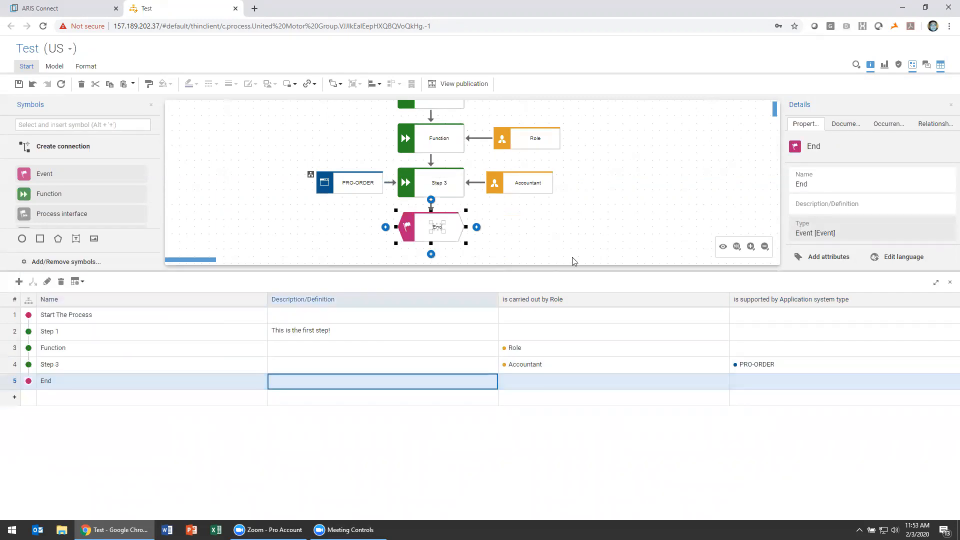
Close the table view and return to the complete process diagram
click(950, 282)
click(599, 270)
scroll(600, 270, up, 3)
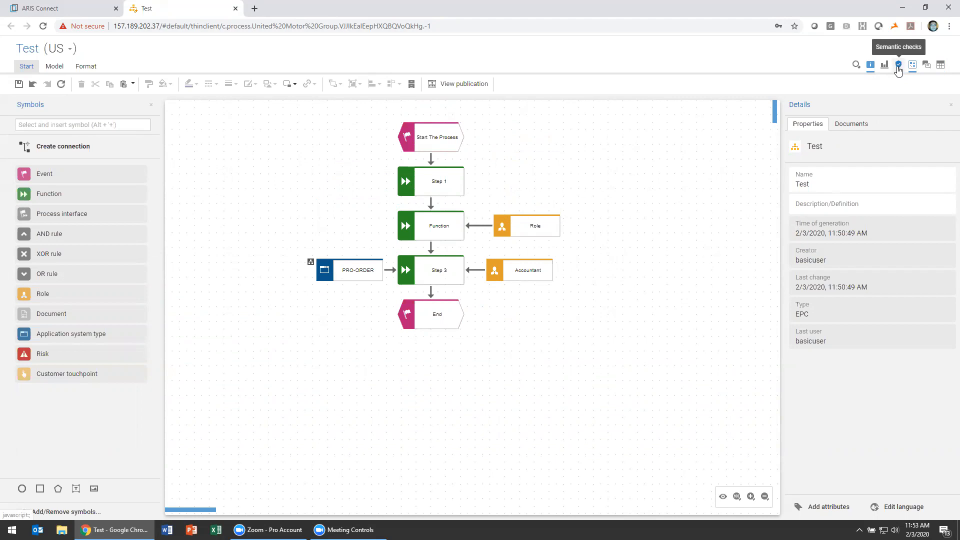
Open the semantic checks for the Test model
click(898, 70)
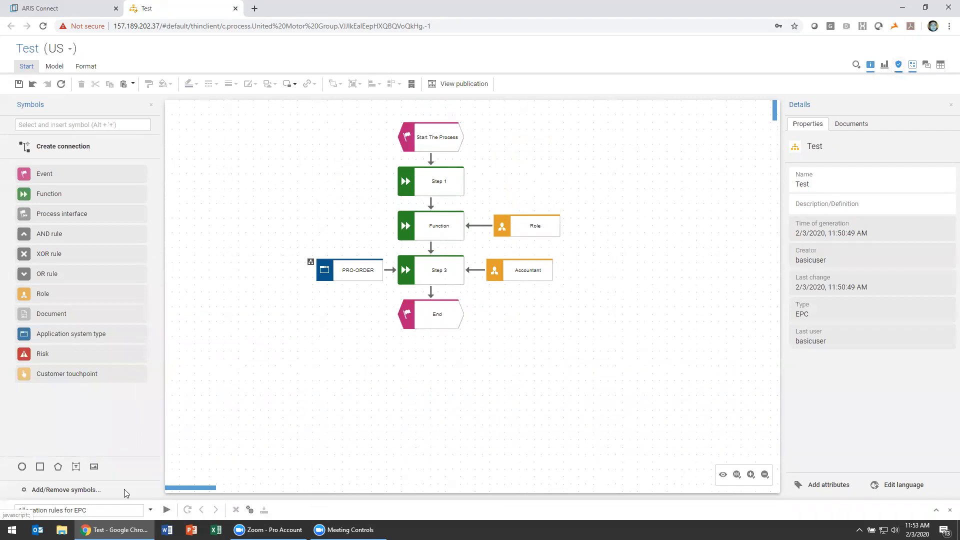